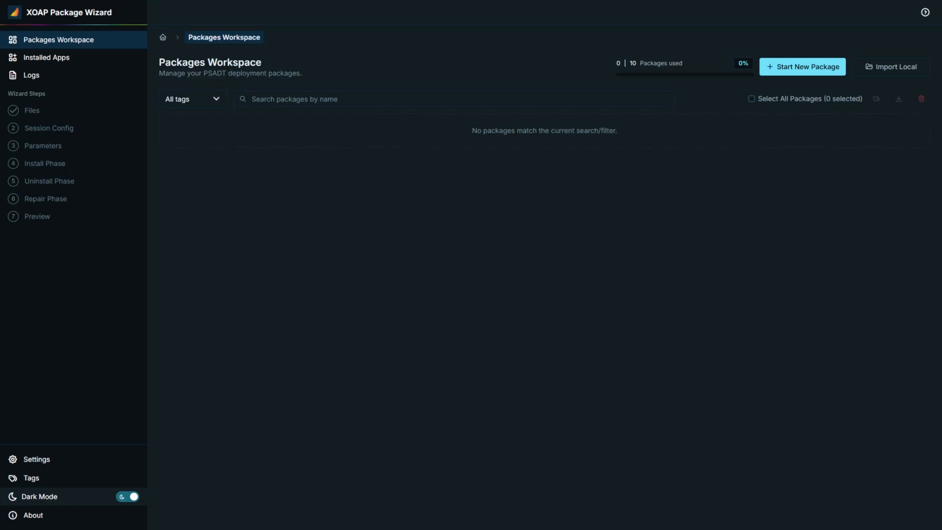
- Start a new package, add the local installer file 7z2600-x64.msi to it, and continue to the session configuration
left_click(774, 70)
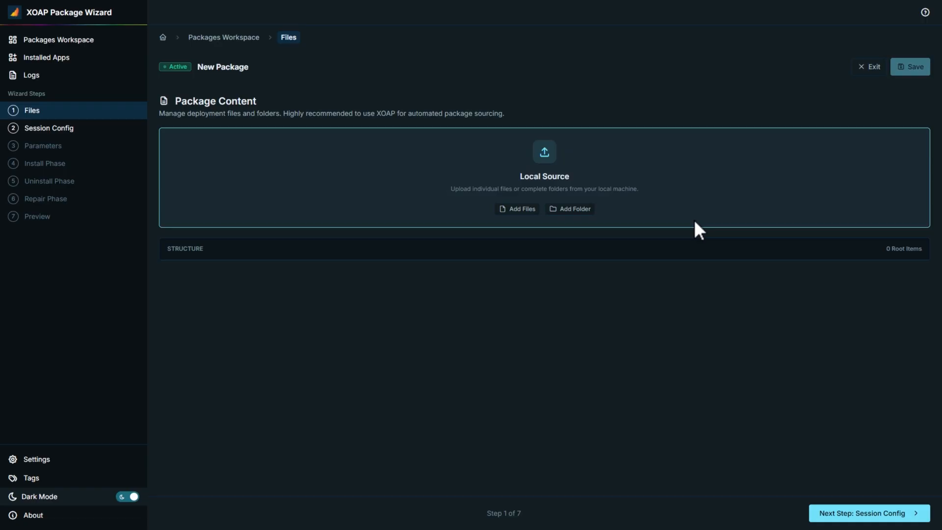
left_click(511, 207)
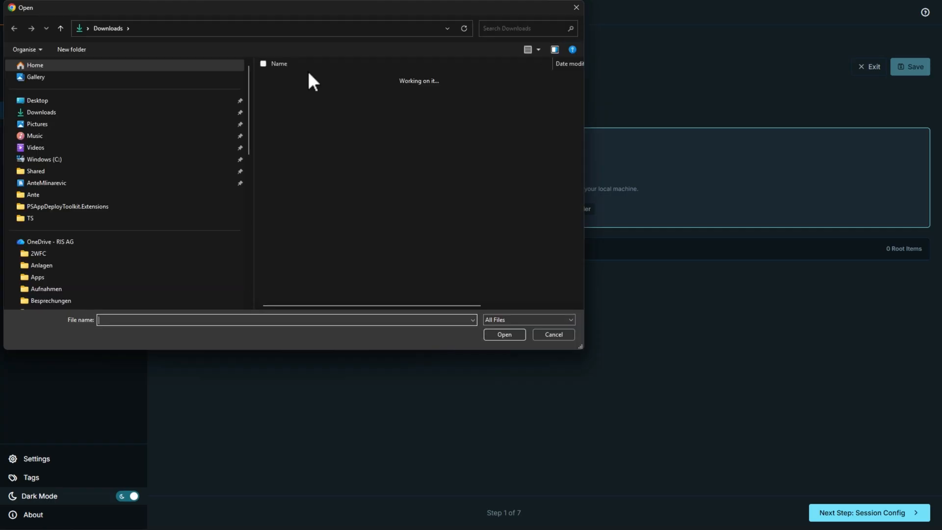
double_click(275, 91)
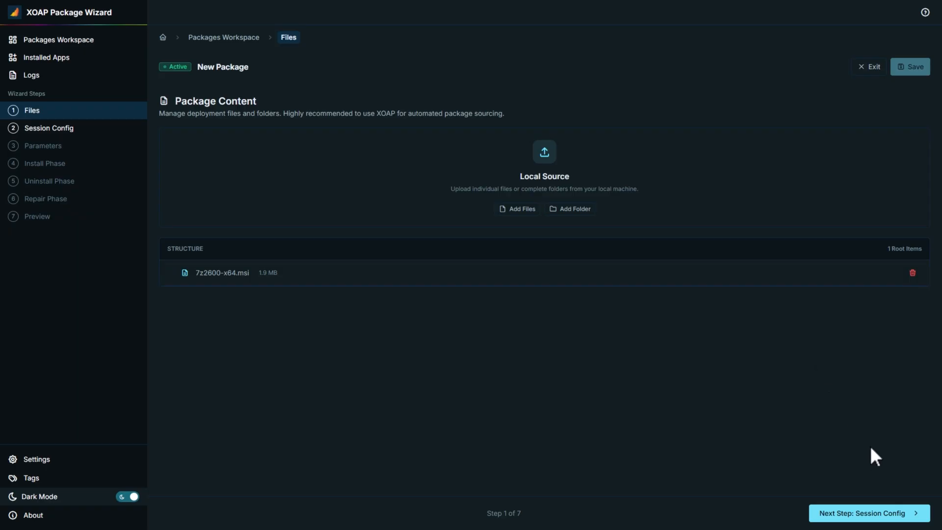
left_click(883, 515)
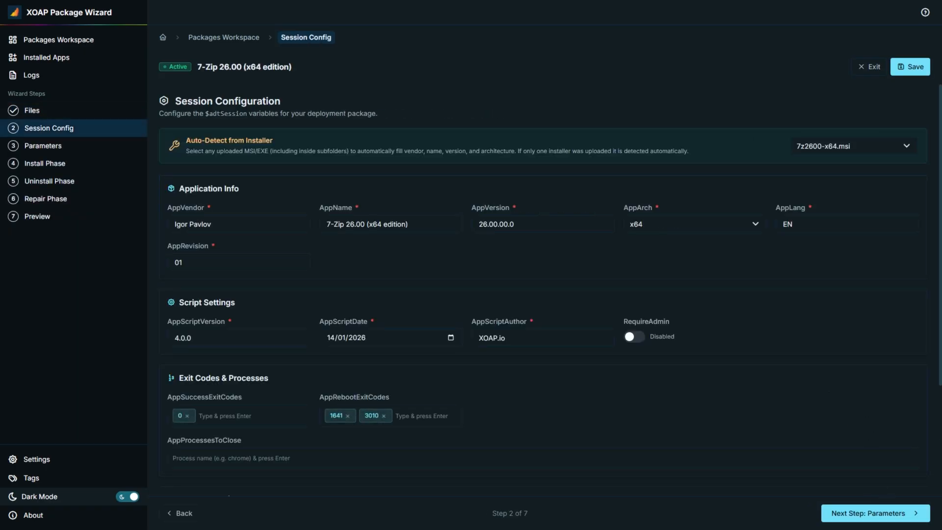
- Enable RequireAdmin, enter 7-zip.exe as the process to close, and continue to the parameters
left_click(634, 337)
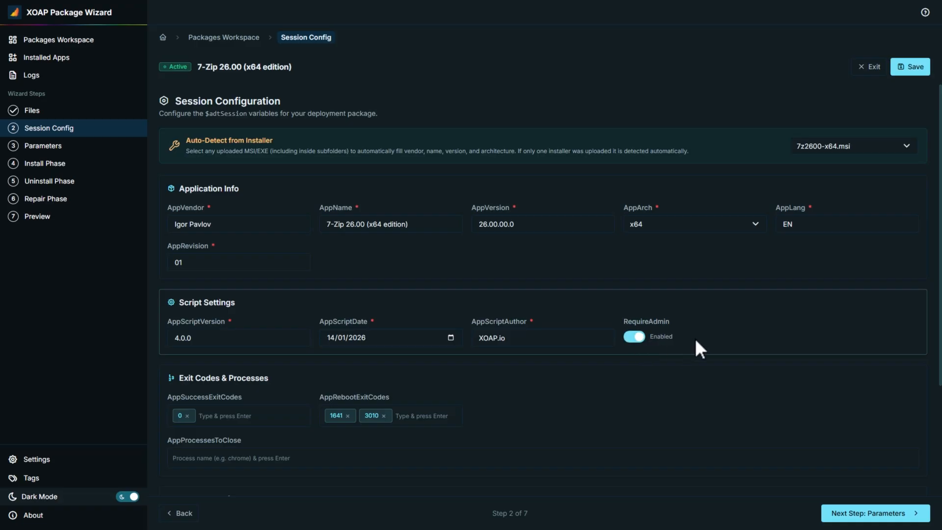
left_click(270, 456)
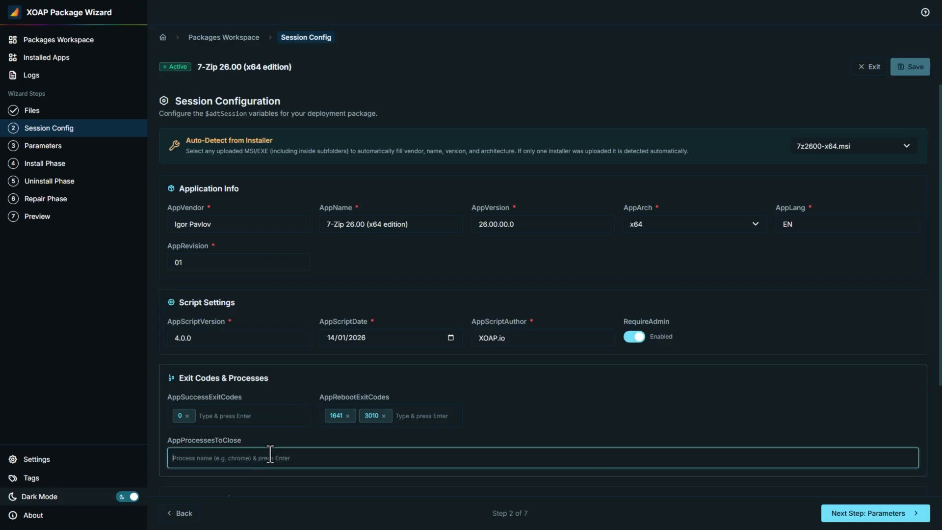
type("7-zip.exe")
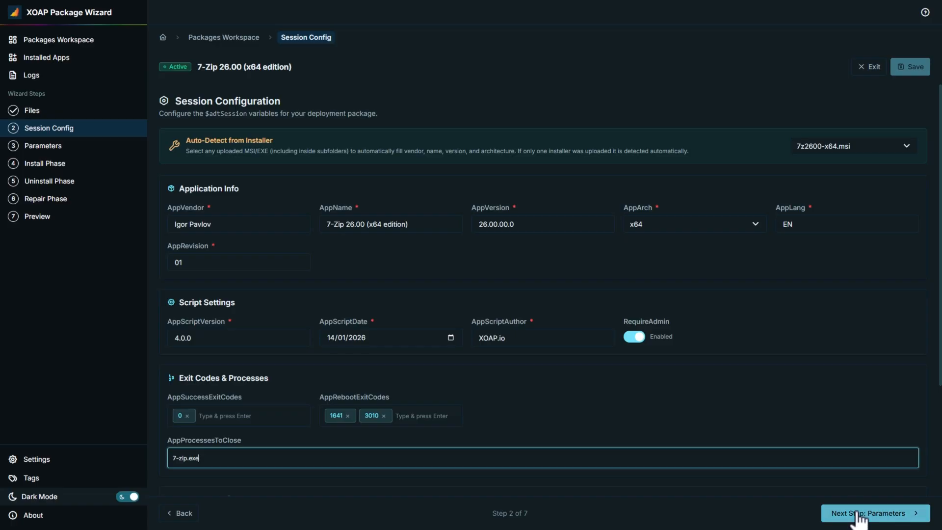
left_click(830, 510)
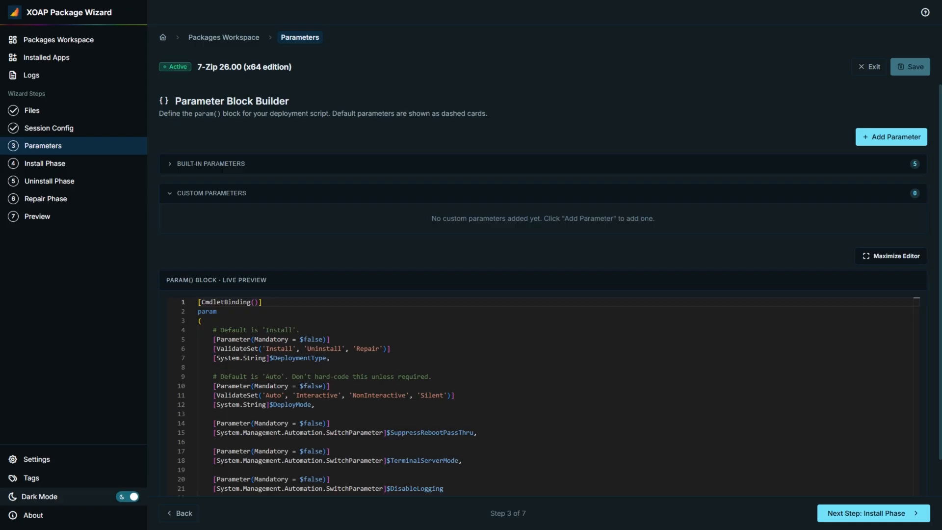
- Review the param() block and the form for a new parameter, and continue to the Install Phase without adding one
scroll(585, 429, "down", 1)
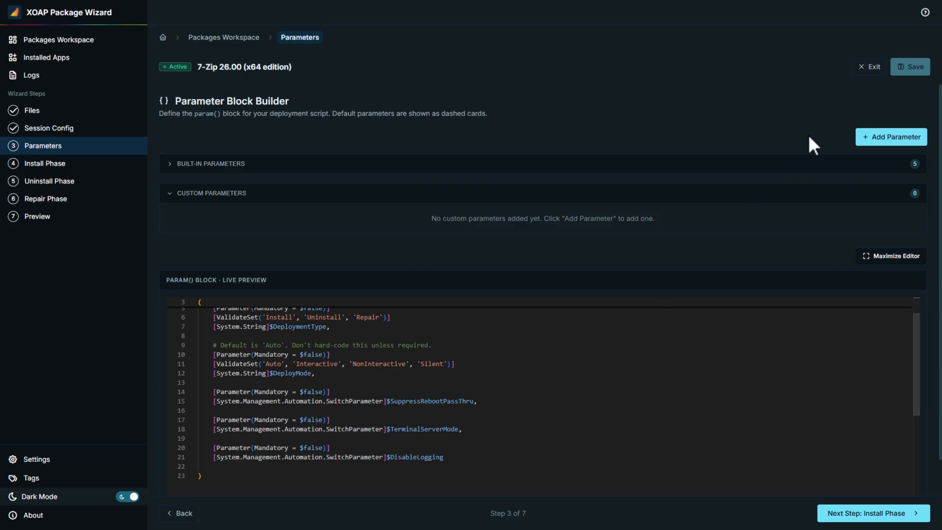
left_click(892, 142)
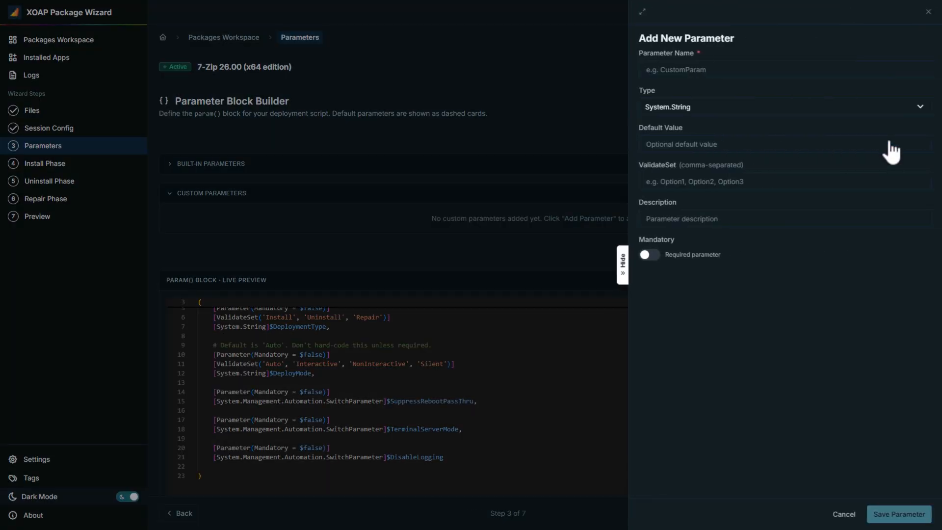
left_click(928, 11)
left_click(870, 515)
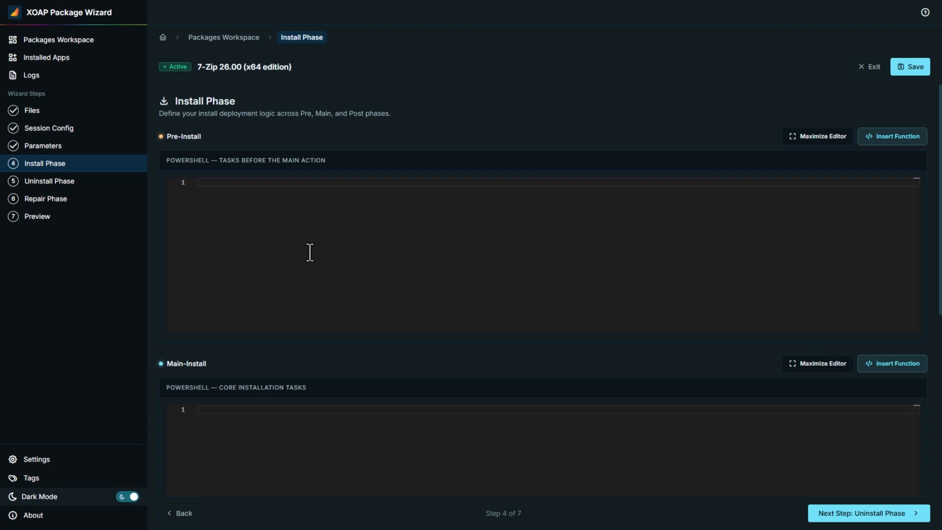
scroll(336, 387, "down", 3)
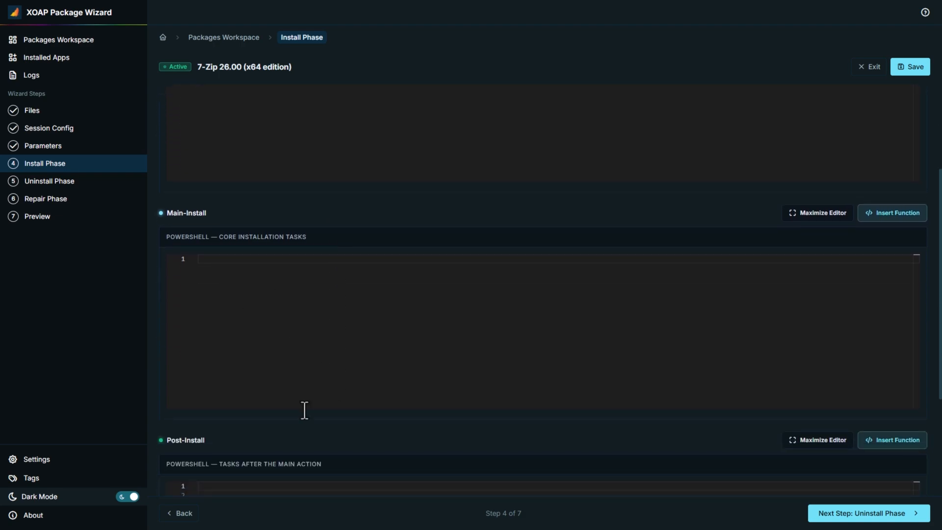
scroll(314, 422, "down", 1)
scroll(331, 478, "down", 2)
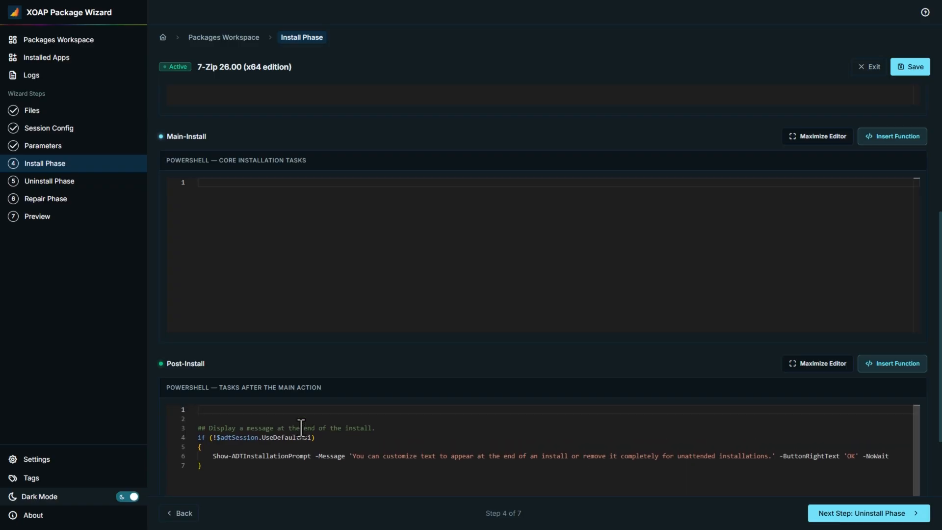
scroll(302, 426, "up", 1)
left_click(579, 340)
type("start-ds")
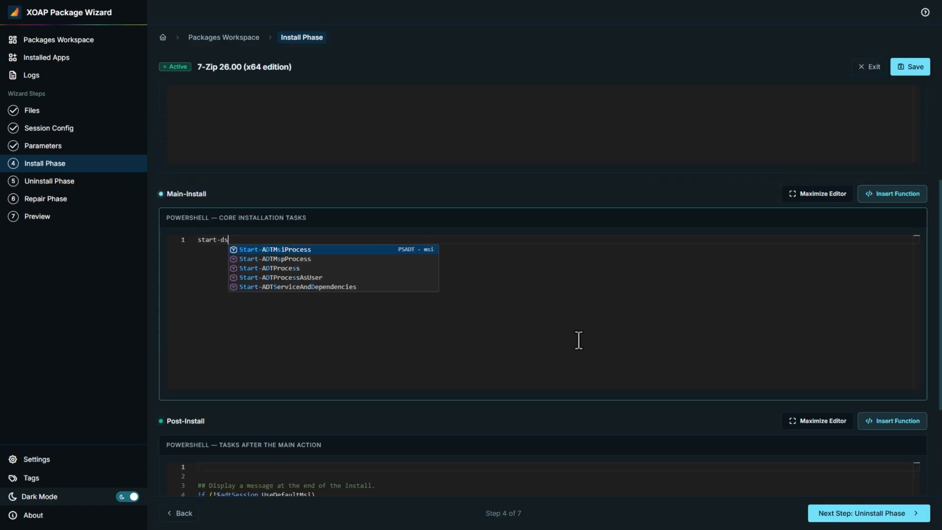
key("Return")
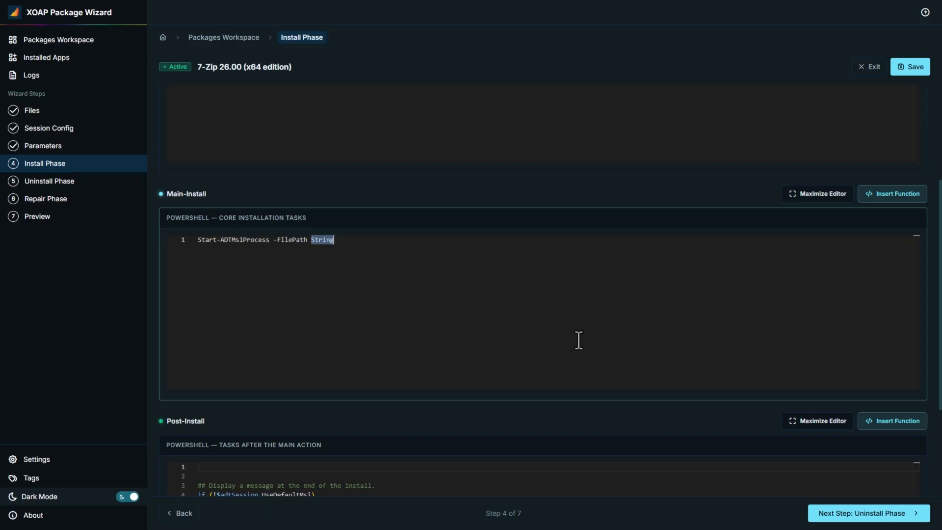
type("-")
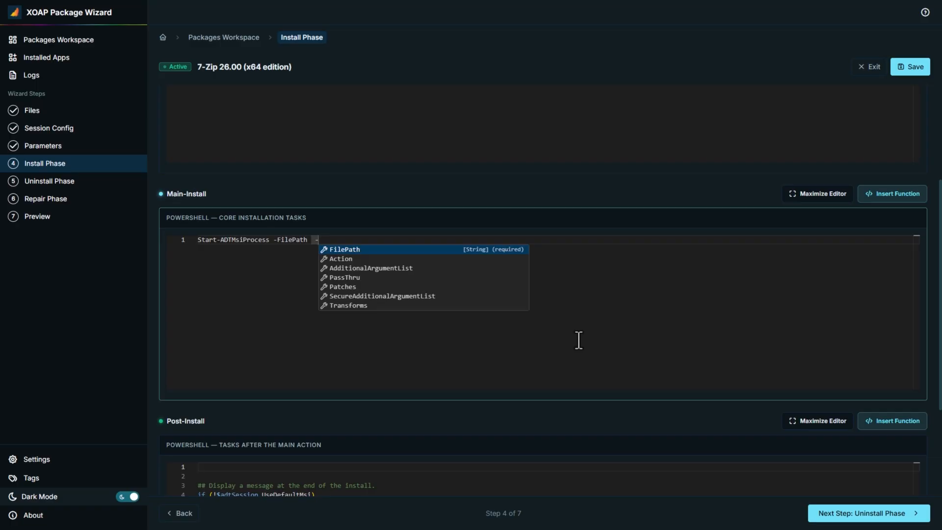
key("ctrl+a")
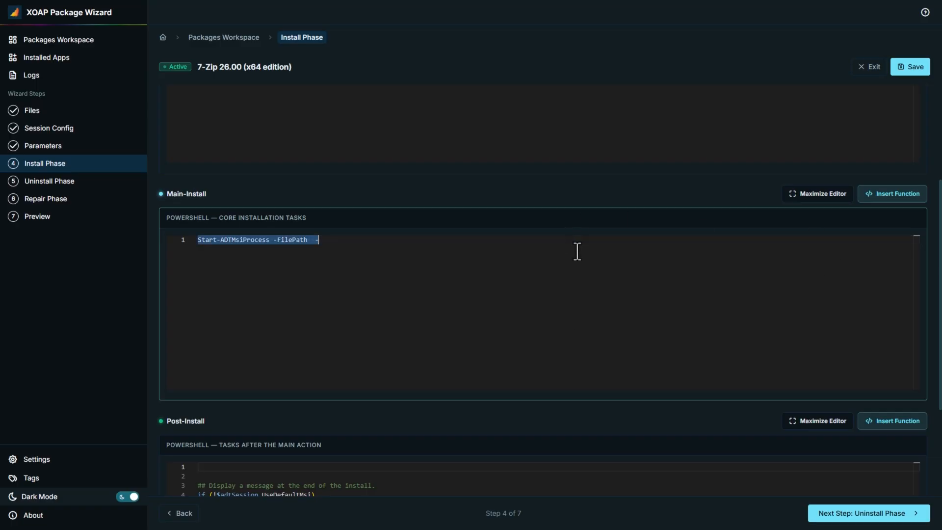
key("BackSpace")
- Insert the MSI function Start-ADTMsiProcess into the Main-Install script, with 7z2600-x64.msi as FilePath and Install as Action
left_click(883, 197)
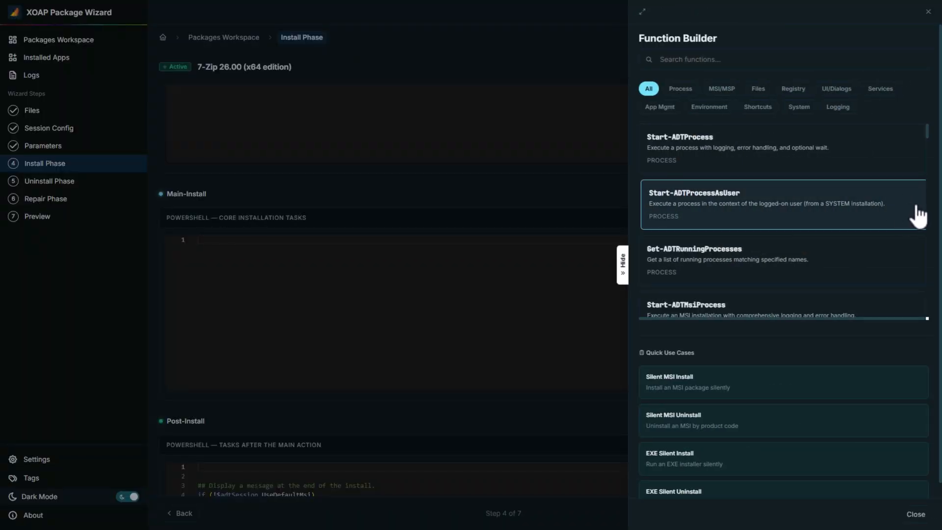
left_click(721, 89)
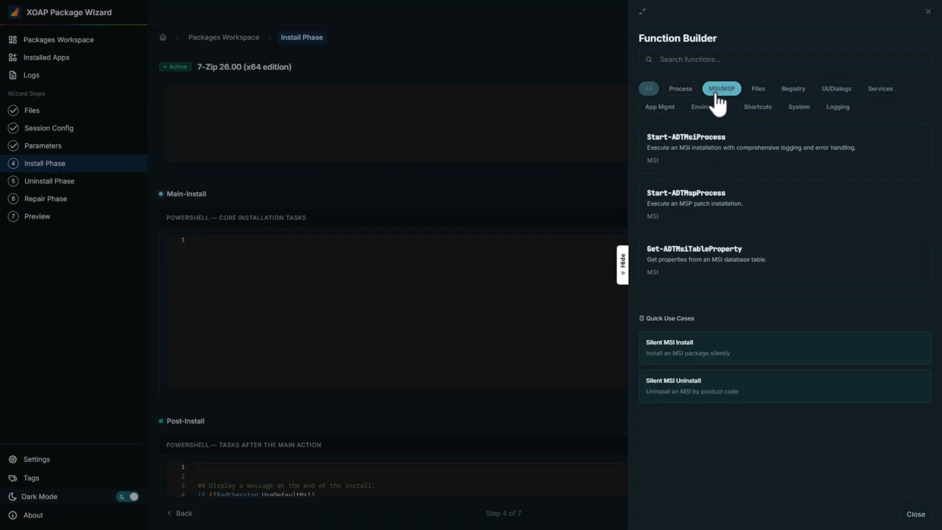
left_click(696, 159)
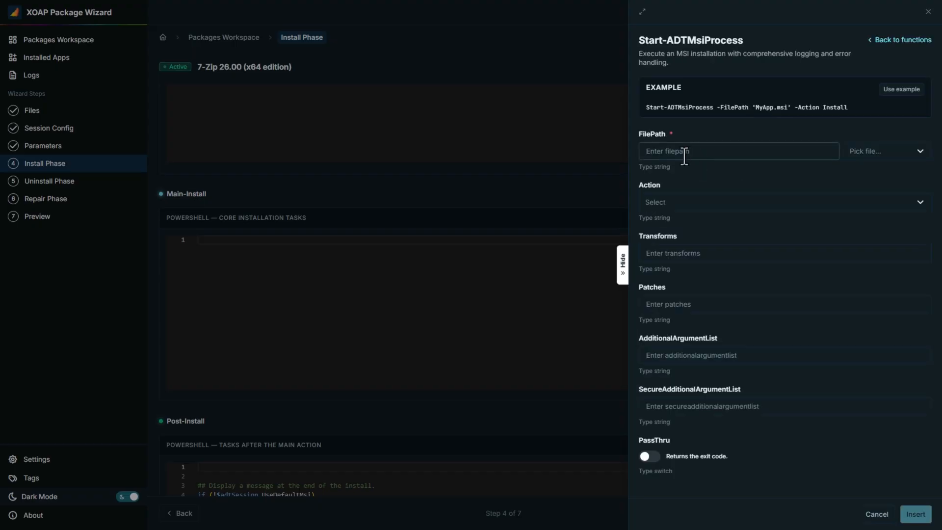
left_click(864, 152)
left_click(858, 196)
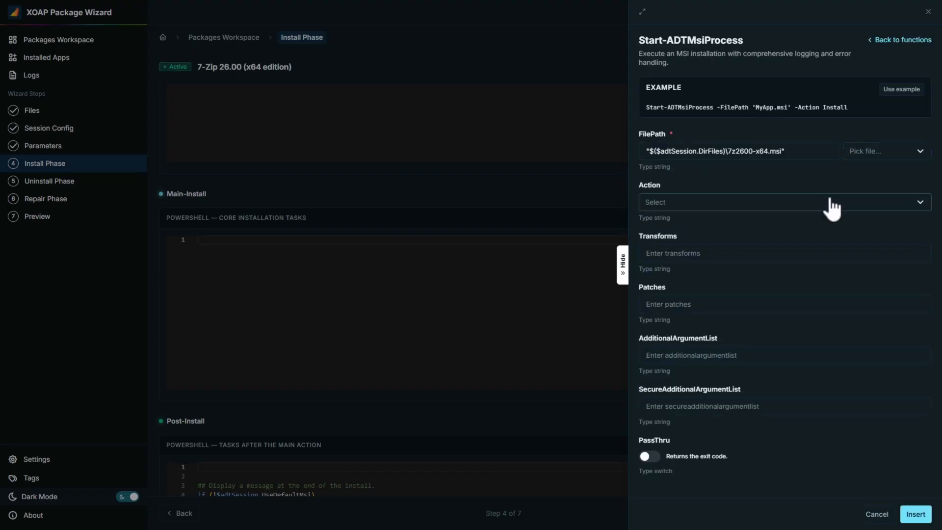
left_click(767, 203)
left_click(723, 247)
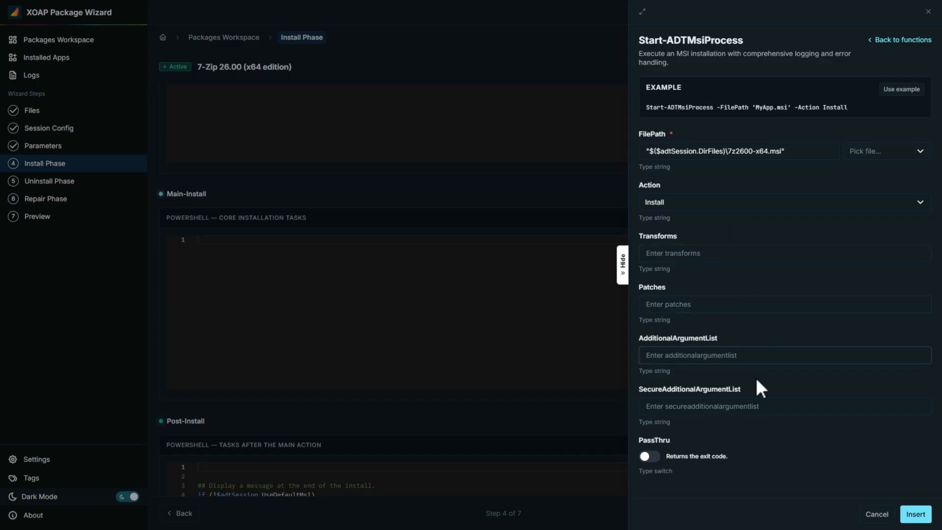
left_click(915, 514)
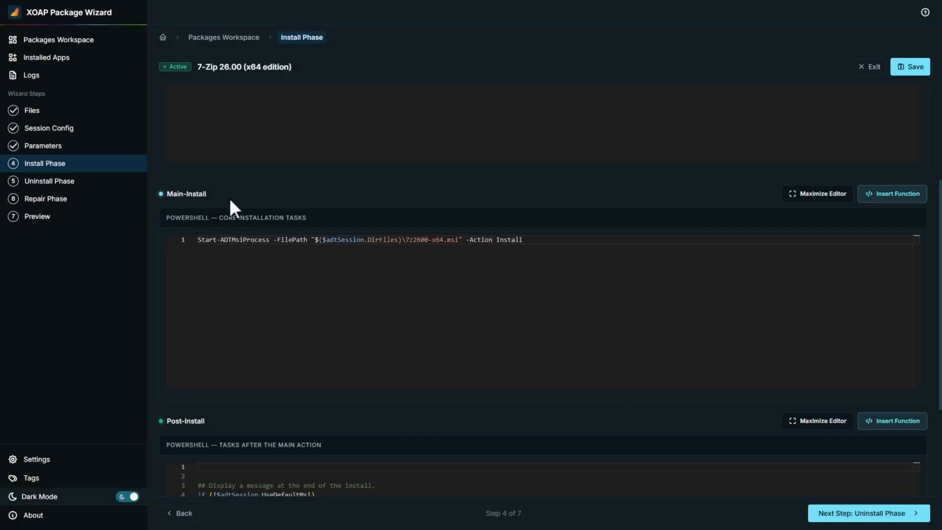
left_click(520, 261)
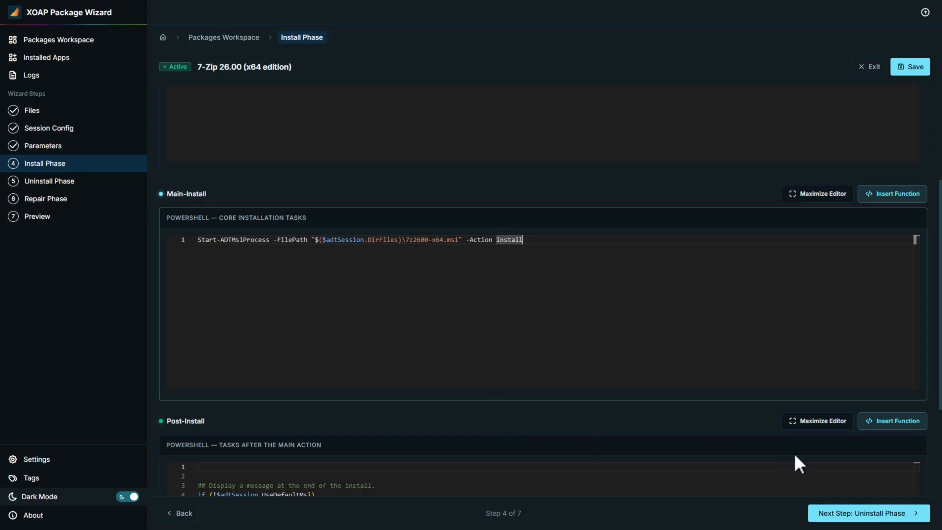
- Leave the uninstall and repair phases empty and continue to the script preview
left_click(847, 519)
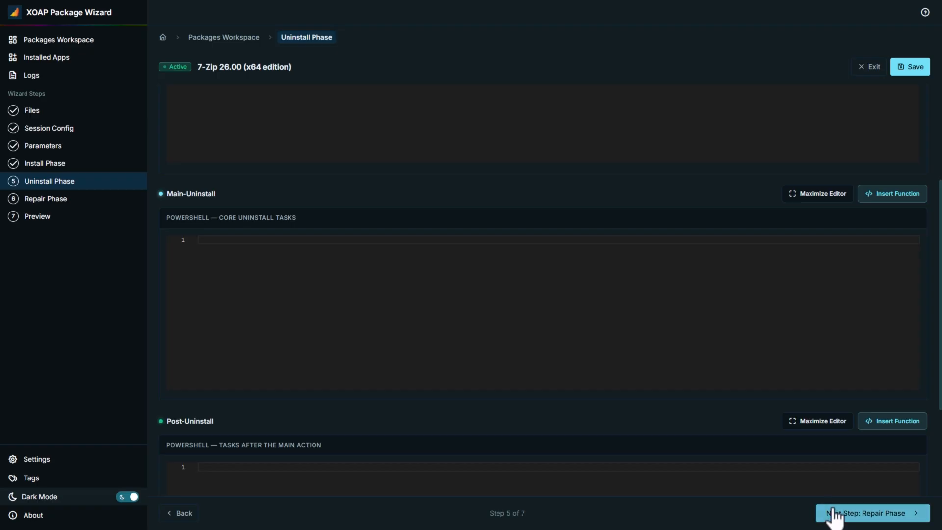
left_click(834, 515)
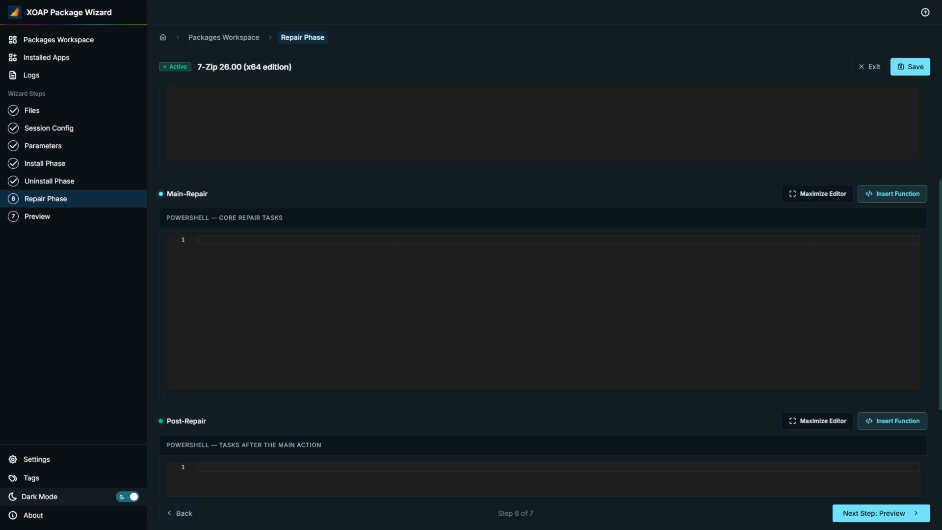
left_click(863, 515)
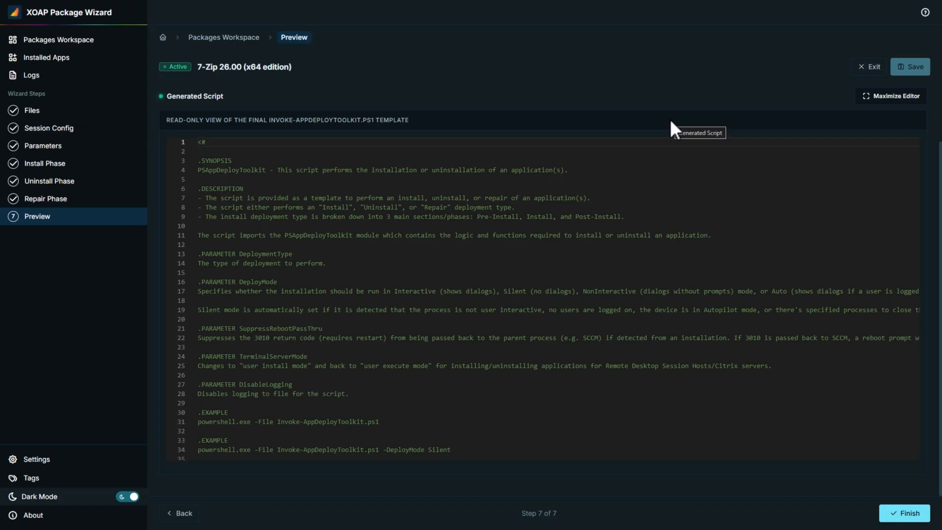
- Test-run the generated script as admin with the Install and NonInteractive options, and check the PowerShell output
scroll(672, 128, "up", 1)
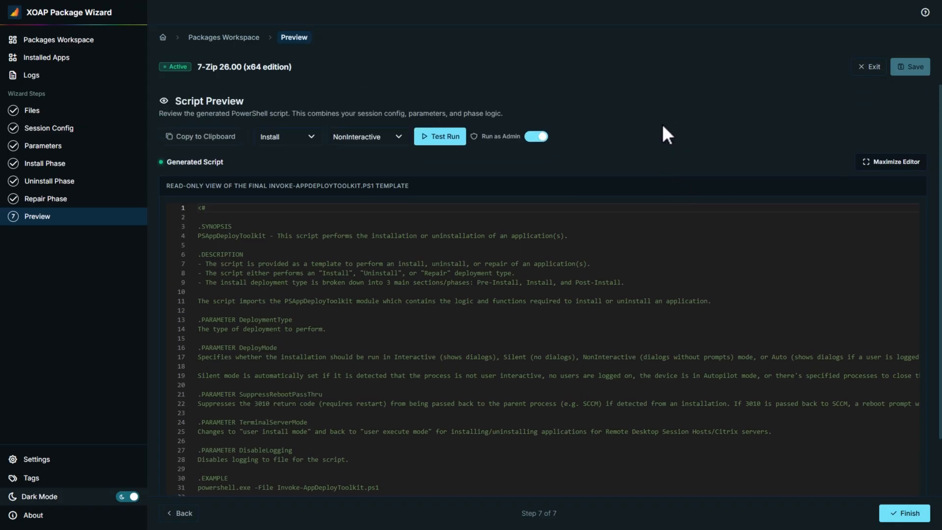
left_click(447, 138)
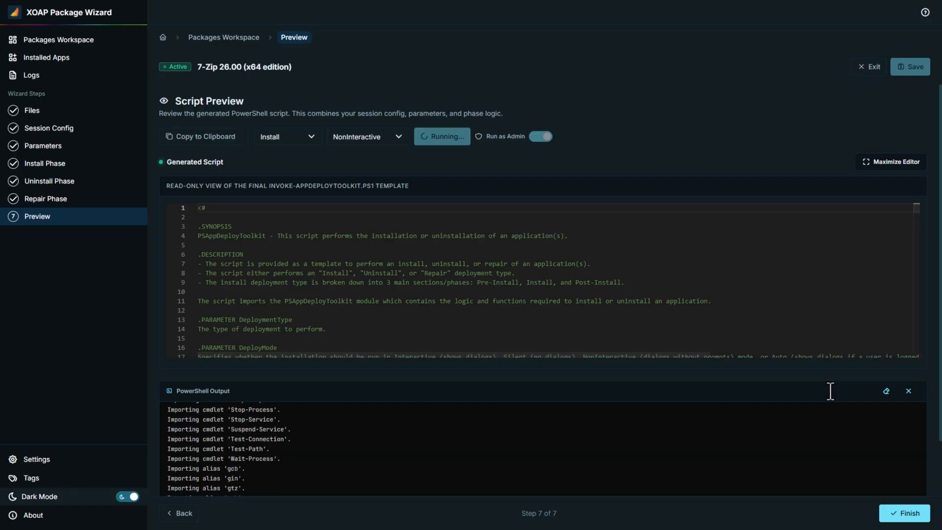
scroll(603, 442, "down", 2)
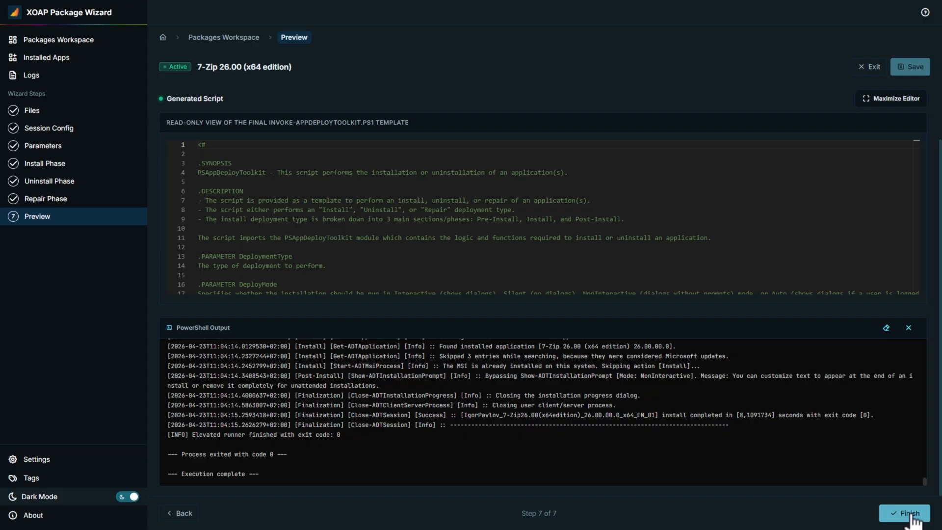
- Finish the 7-Zip package and download it from the packages workspace
left_click(911, 516)
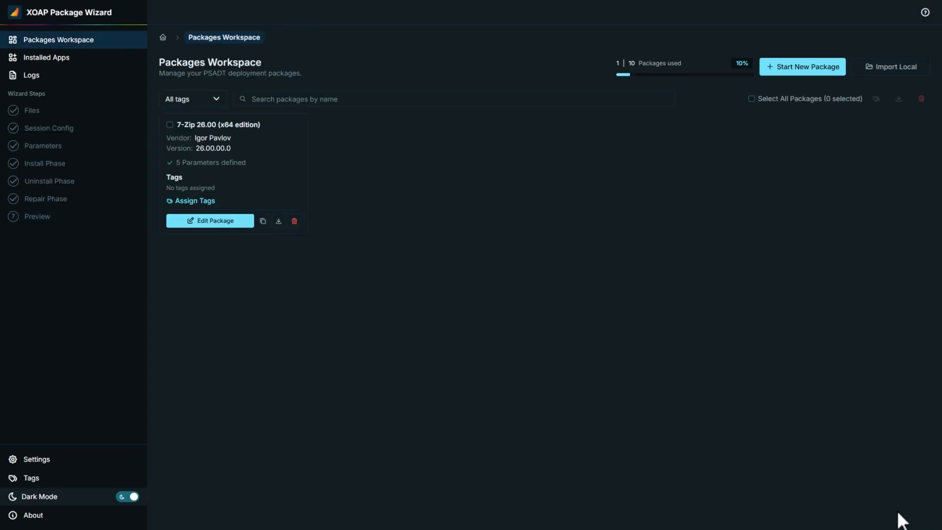
left_click(278, 222)
- Examine the installed application 7-Zip 24.04 (x64) and its PSADT uninstall command in the list of installed apps
left_click(55, 60)
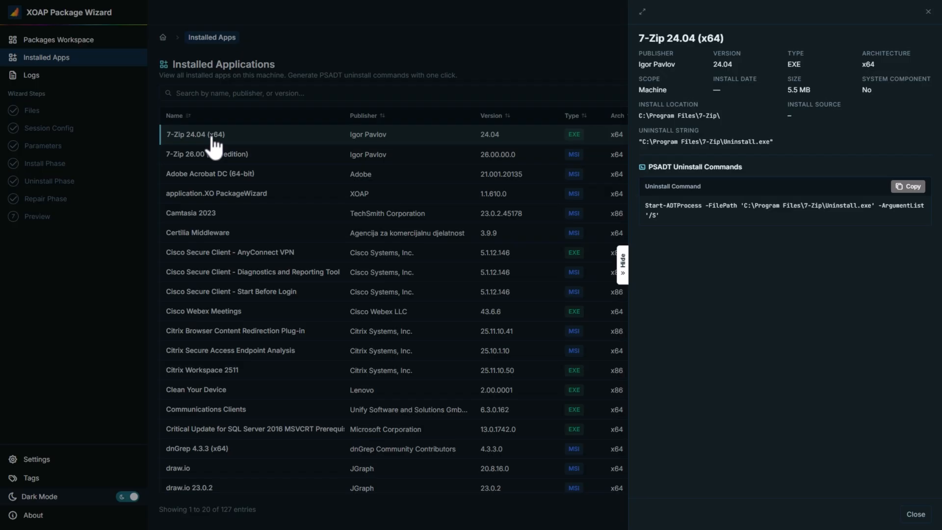
left_click(928, 12)
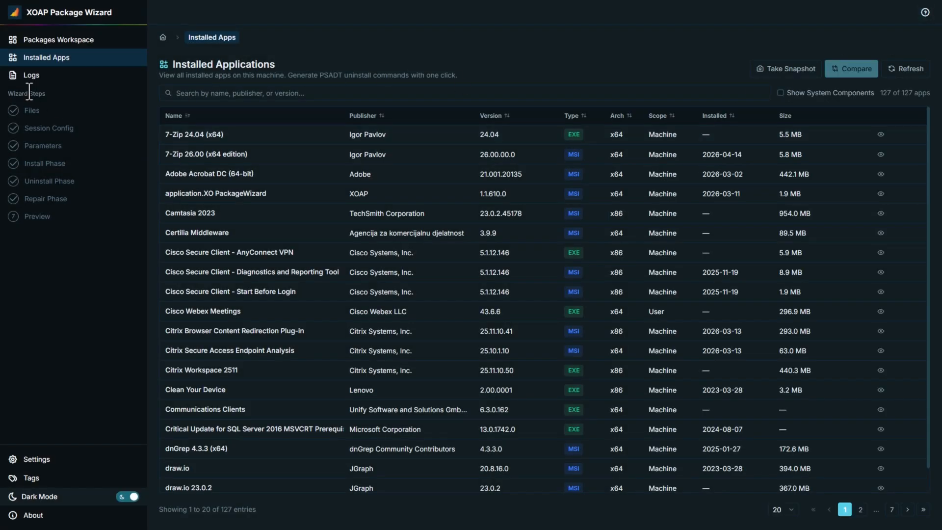
- Return to the packages workspace and look at the form for importing a local ZIP package
left_click(17, 41)
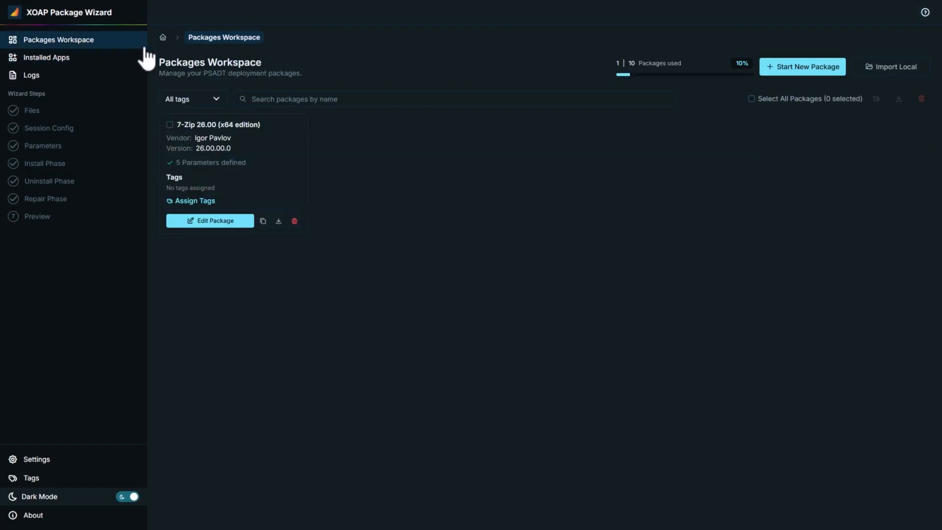
left_click(877, 70)
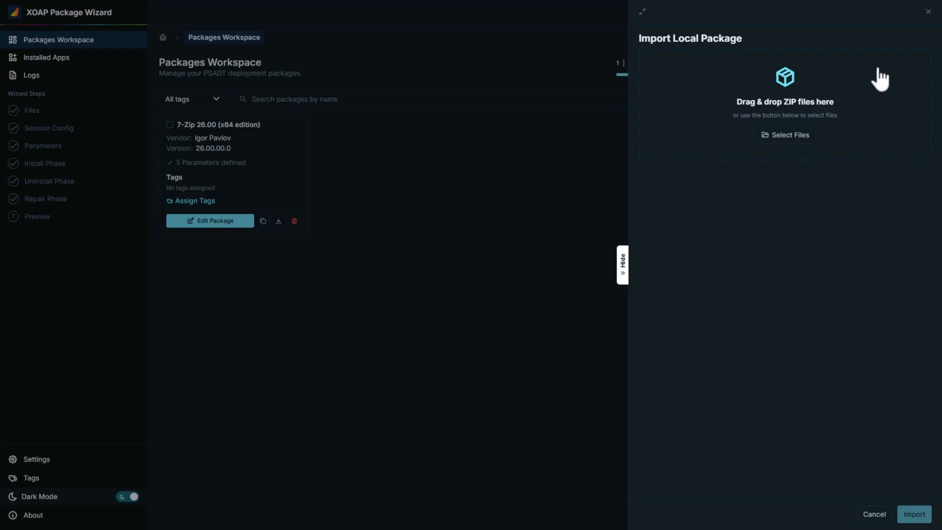
left_click(927, 12)
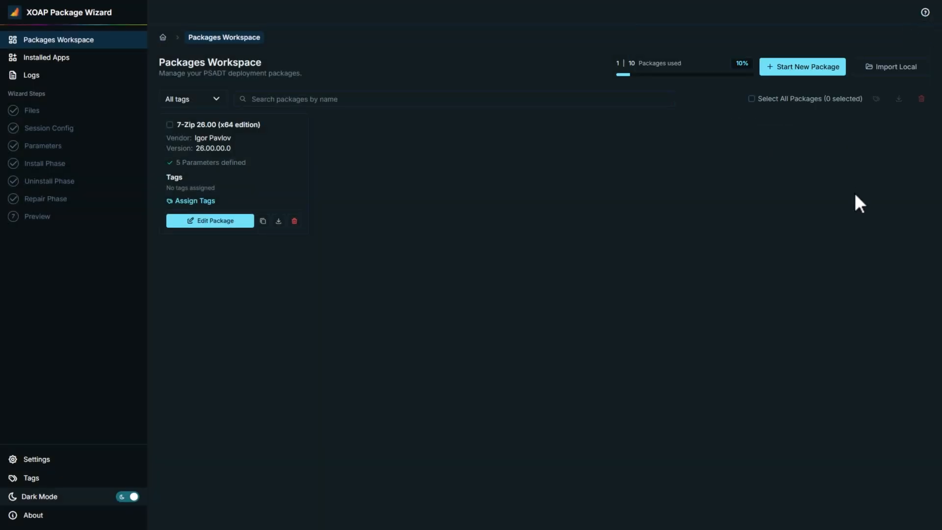